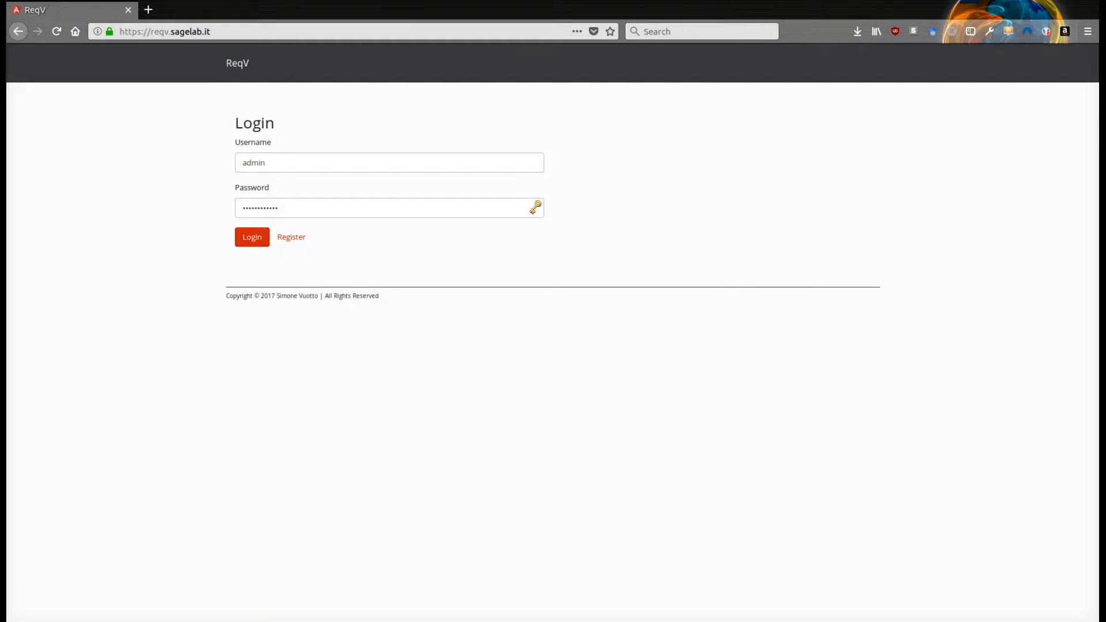
- Log in and create a project named Demo with the description "This is a demo" and type snl2fl
click(262, 239)
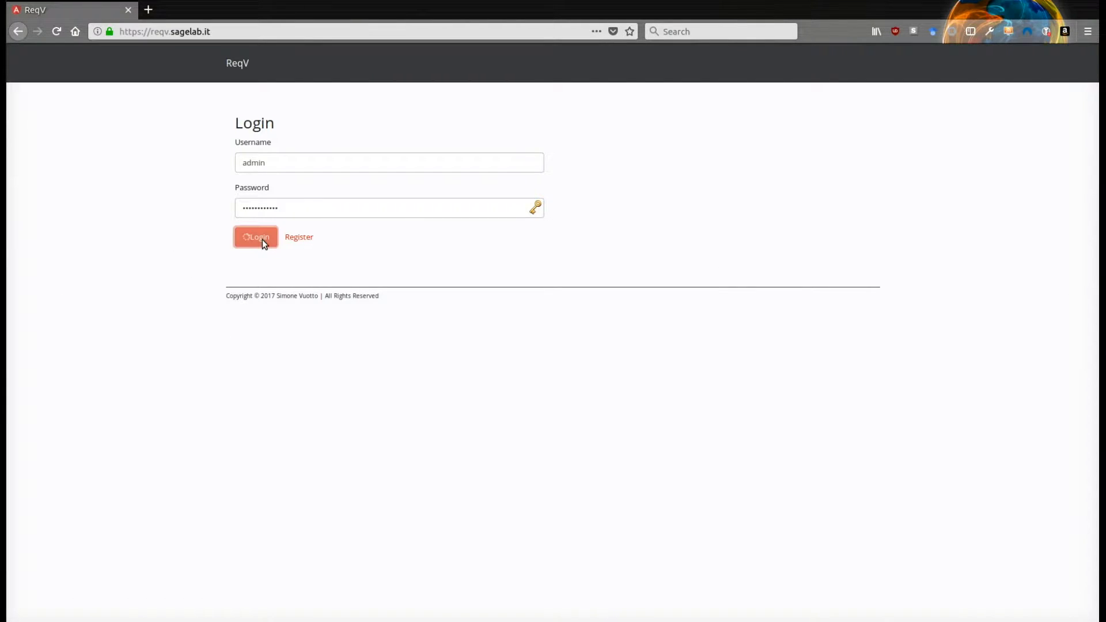
click(256, 264)
click(539, 127)
text(Demo)
key(Escape)
key(Tab)
text(This is a demo)
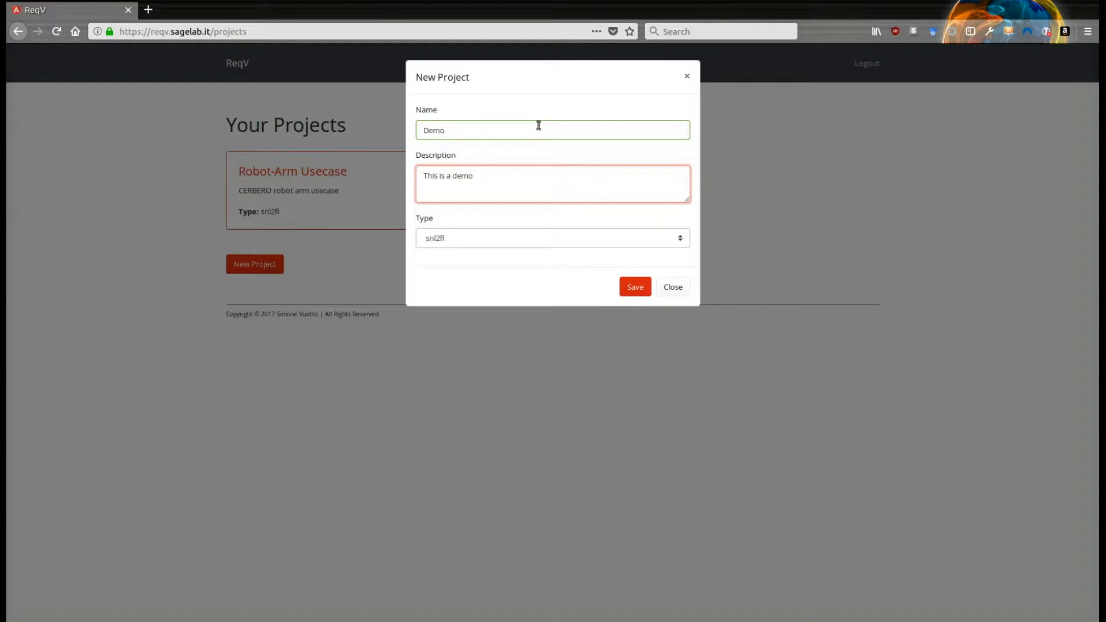
click(626, 286)
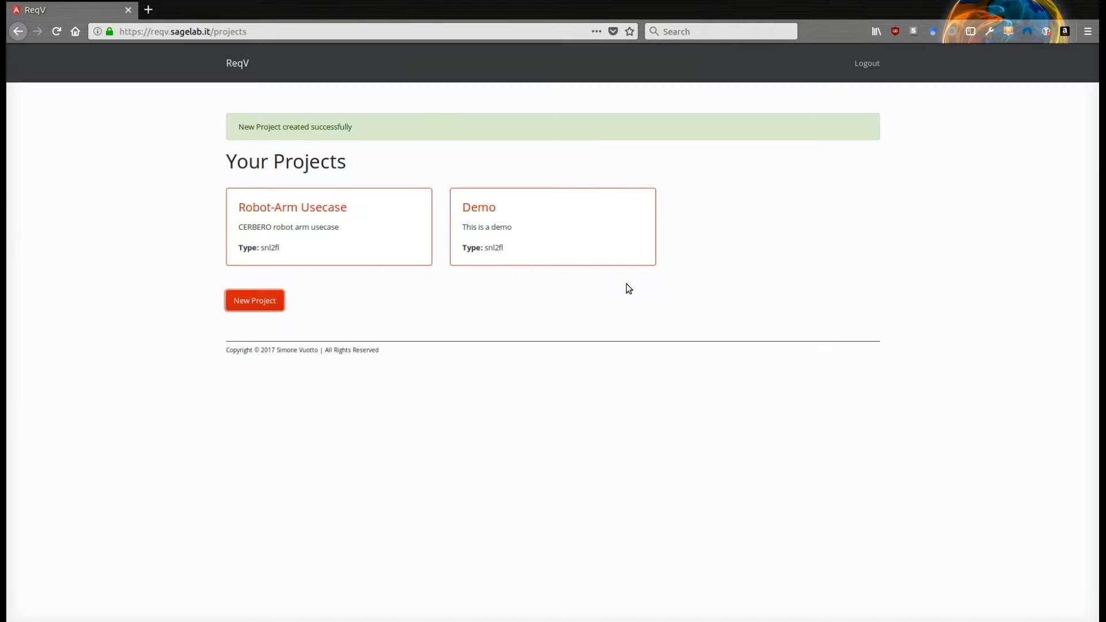
- Start a new requirement in the Robot-Arm Usecase project with the scope Globally and Req ID 1
click(466, 209)
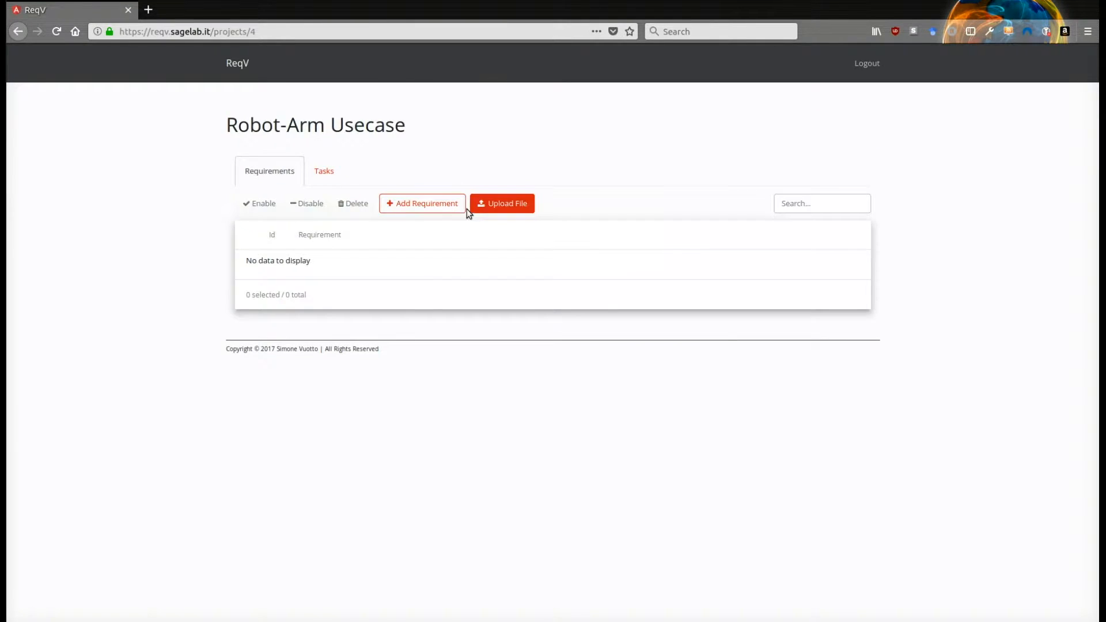
click(443, 208)
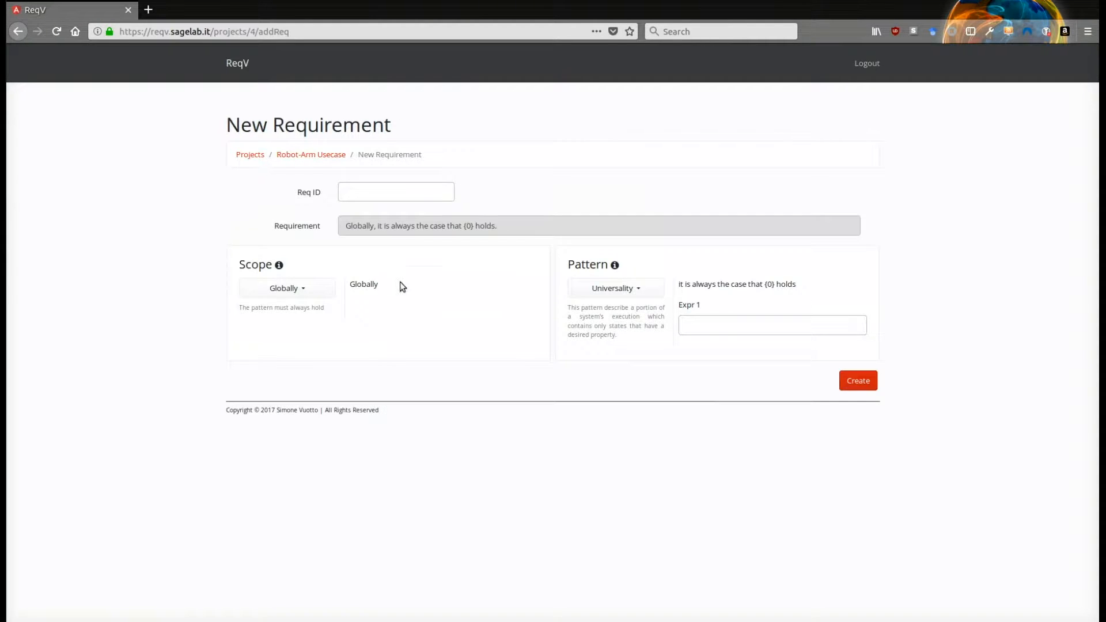
click(320, 288)
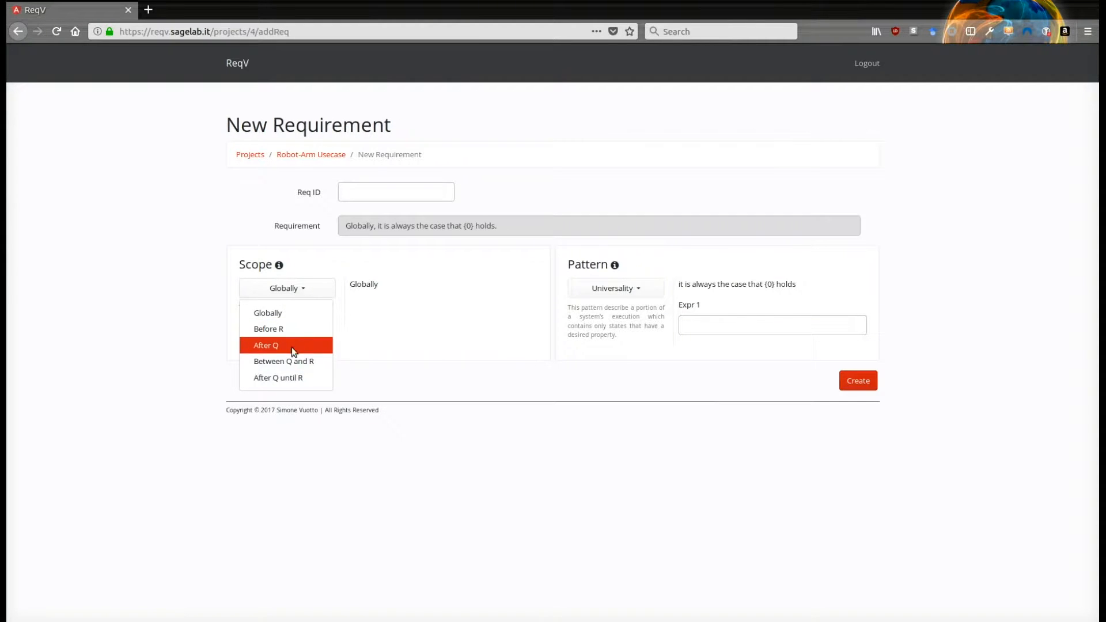
click(307, 320)
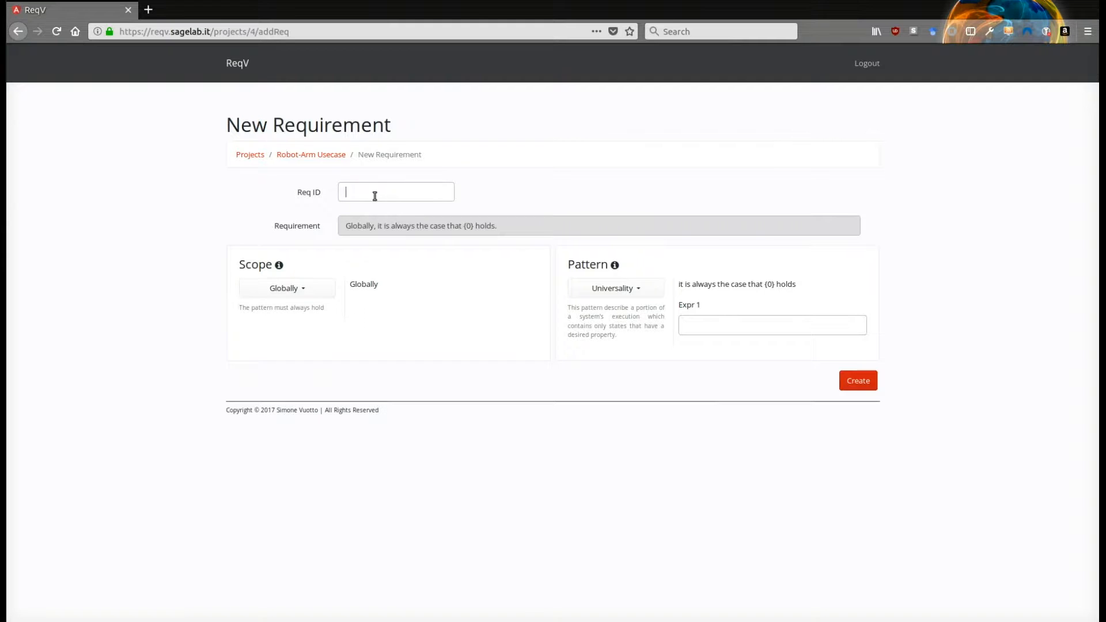
click(375, 193)
text(1)
- Set the requirement's pattern to Absence with the expression "joint1_angle < -170 or joint1_angle > 170"
click(721, 323)
click(636, 296)
click(626, 329)
click(721, 323)
text(joint1_angle < -170 or )
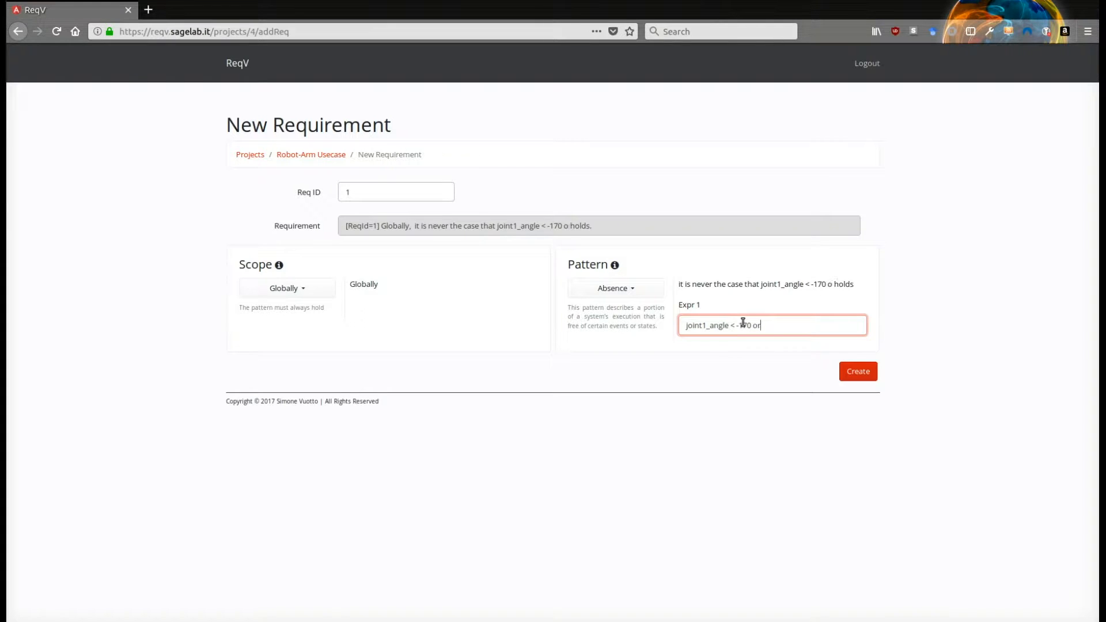
text(joint1_an)
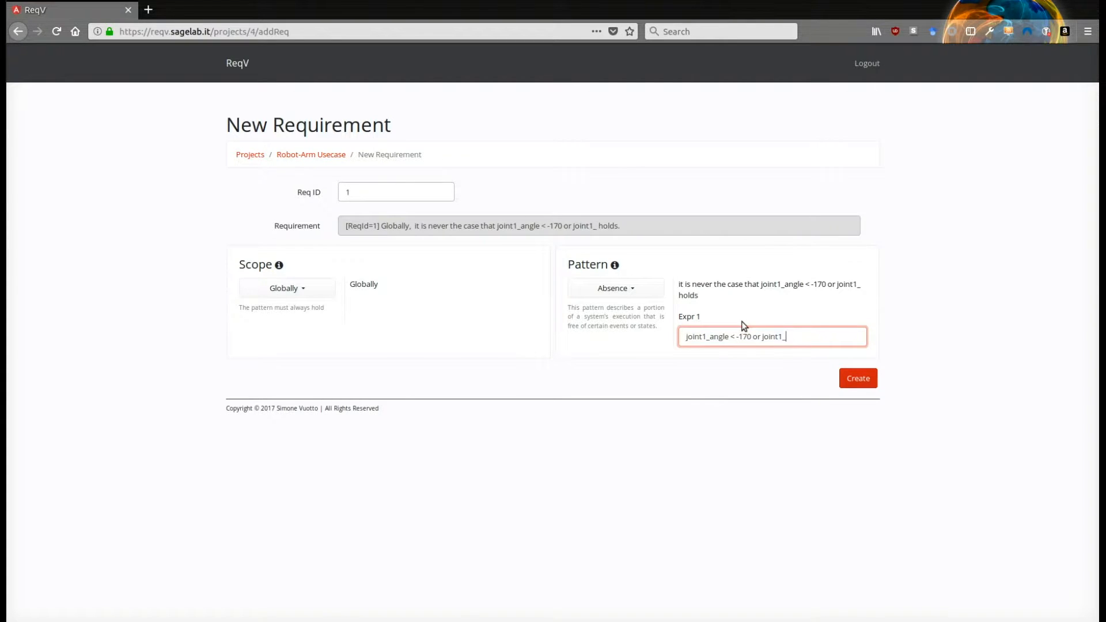
text(gle > 1)
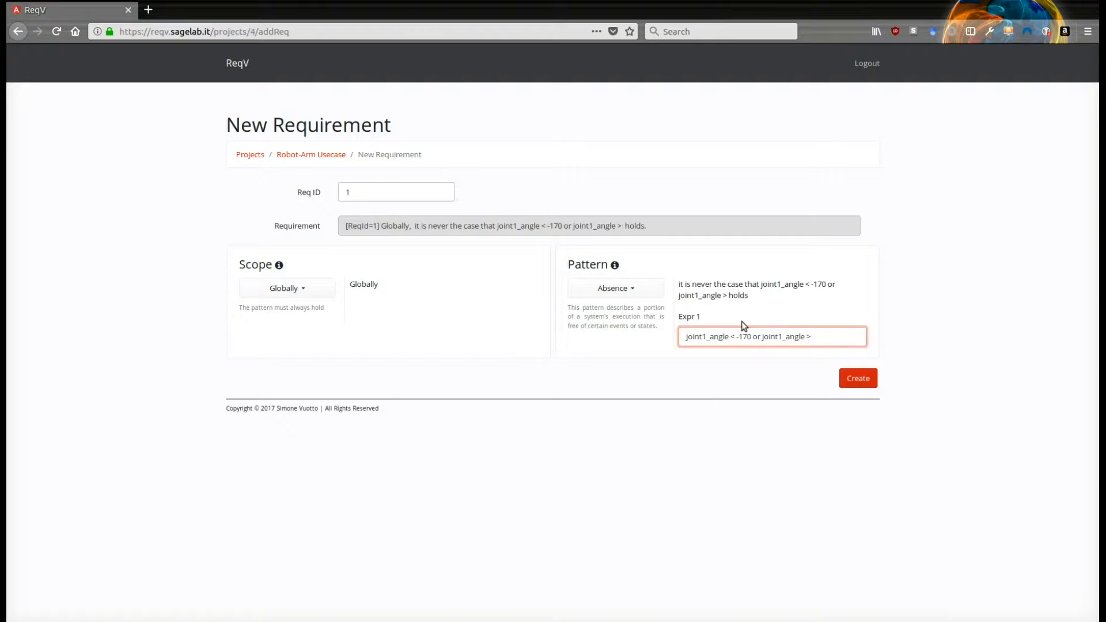
text(70)
- Check the generated sentence of requirement 1 and create the requirement
click(649, 227)
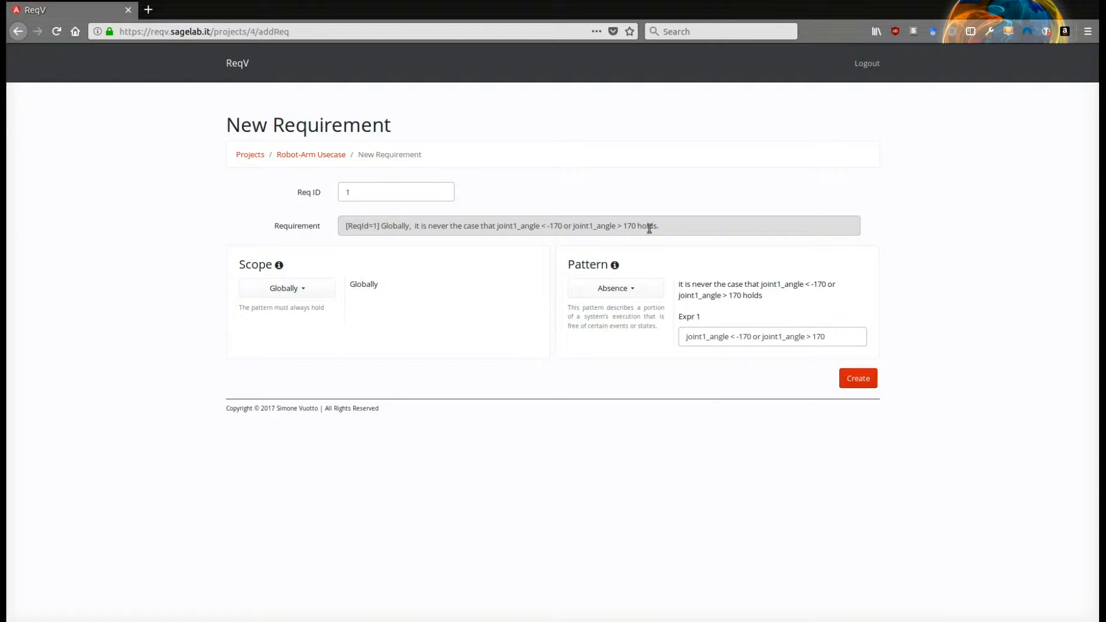
drag(668, 228, 310, 226)
click(762, 232)
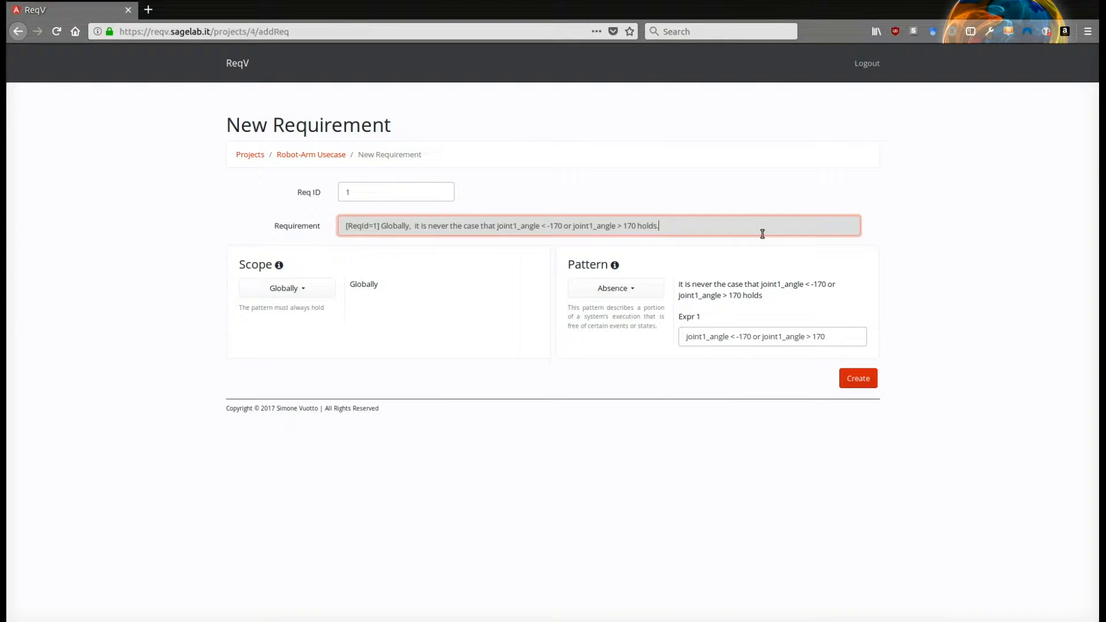
click(870, 380)
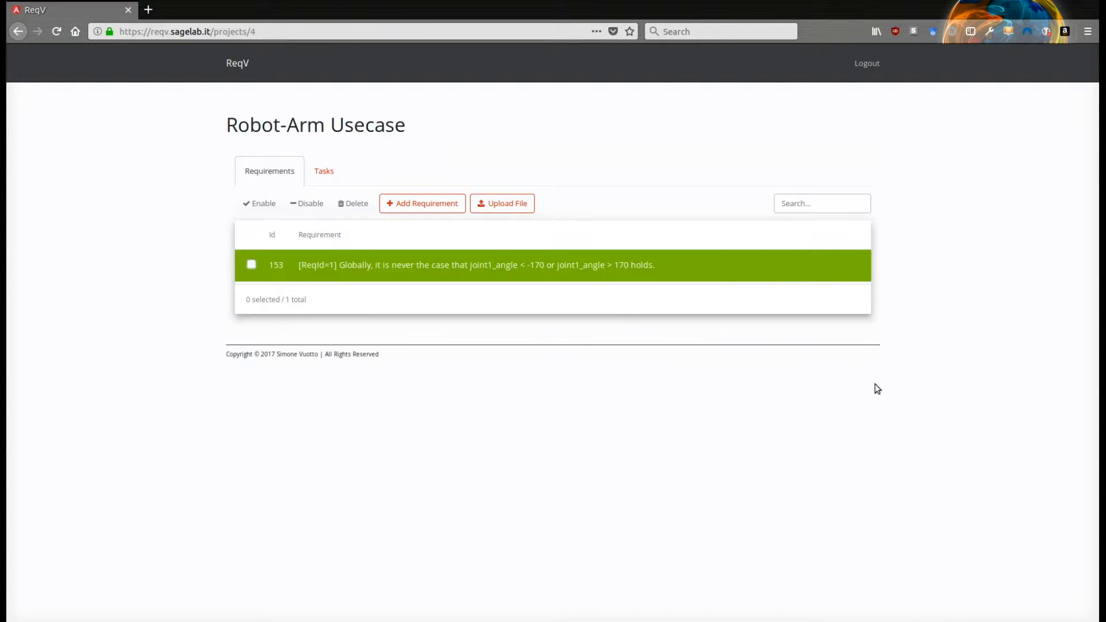
- Start another new requirement with Req ID 2 and the scope Globally
click(402, 203)
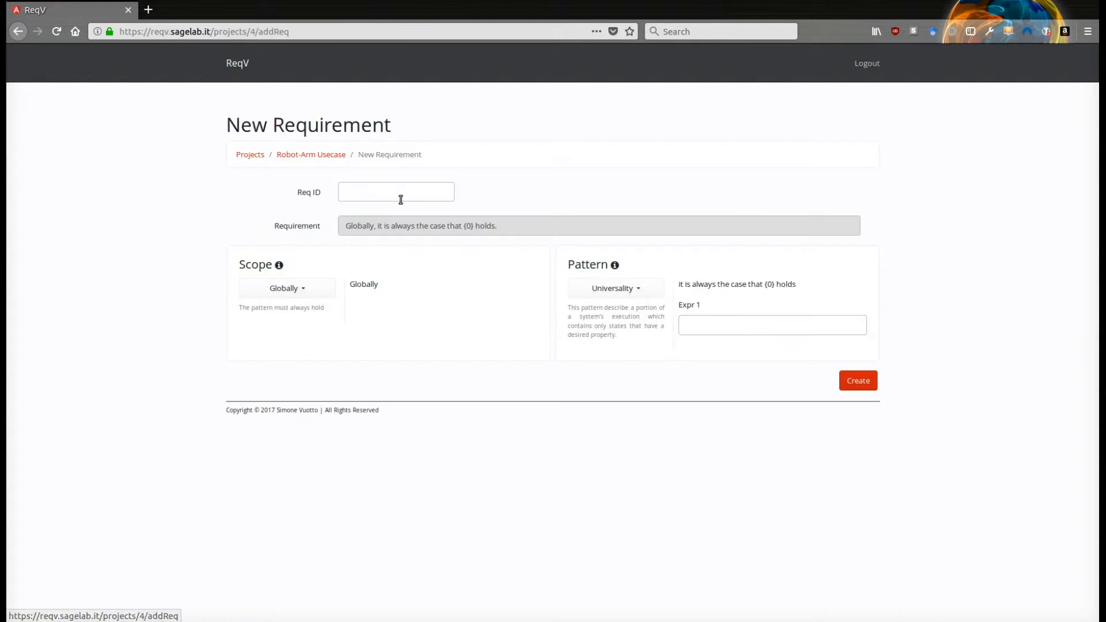
click(411, 189)
text(2)
click(320, 289)
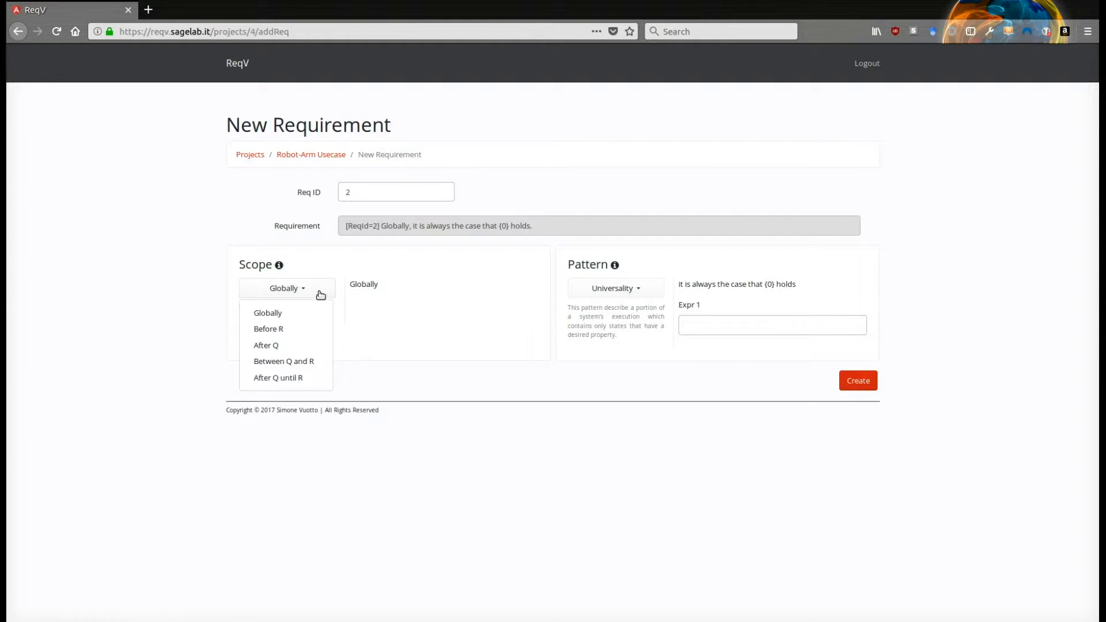
click(300, 323)
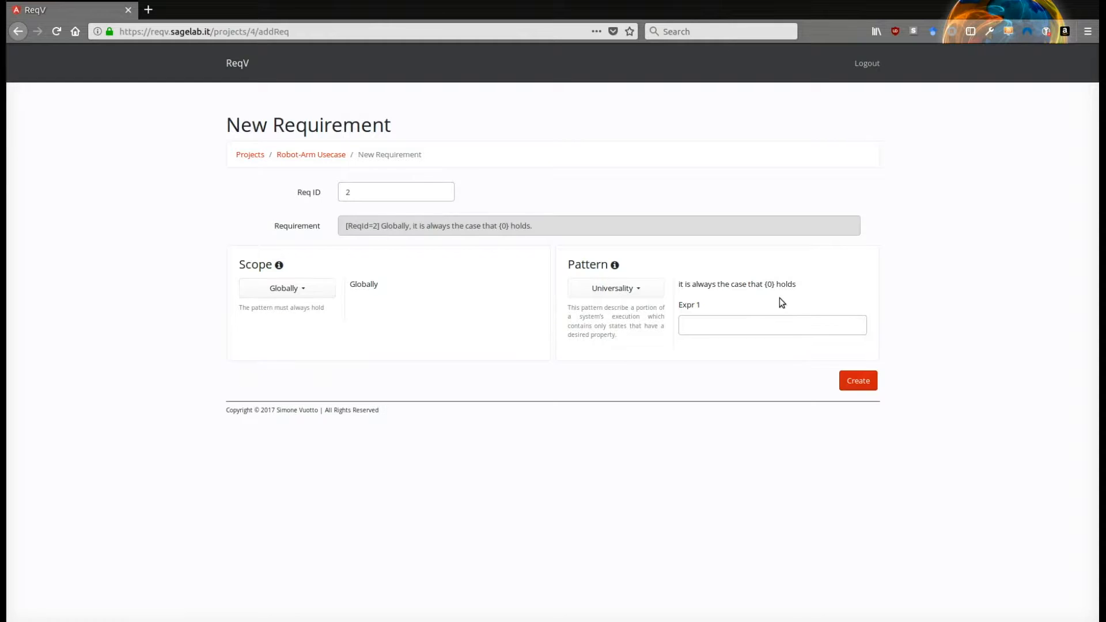
- Set the pattern to Absence with the expression "joint1_speed < 90" and create the requirement
click(614, 289)
click(604, 331)
click(701, 327)
text(jo)
text(int)
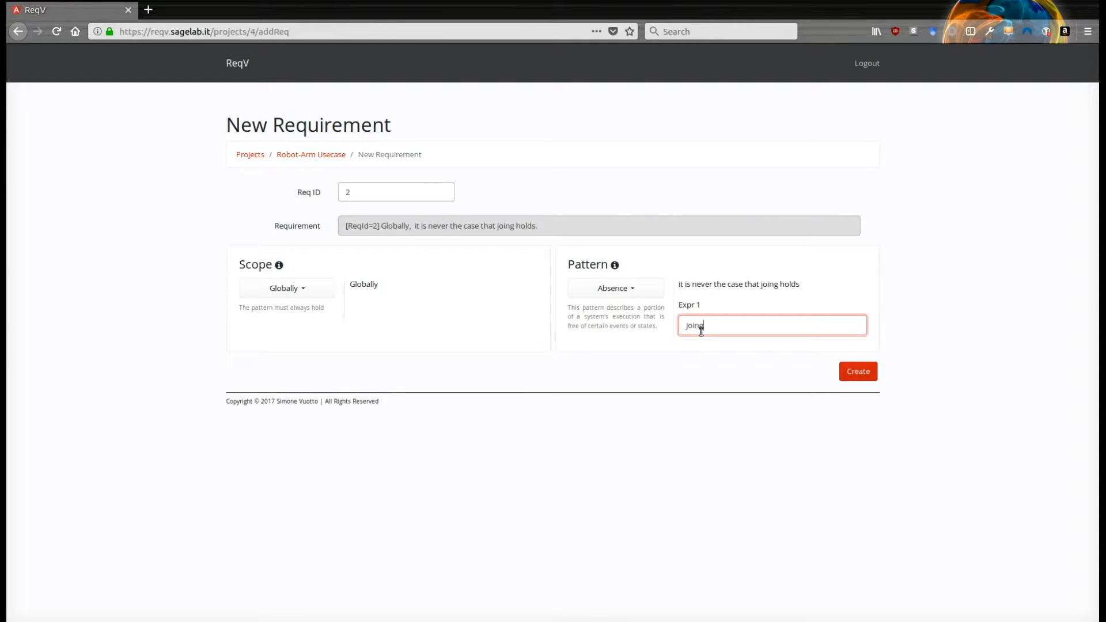
text(1_speed < 90)
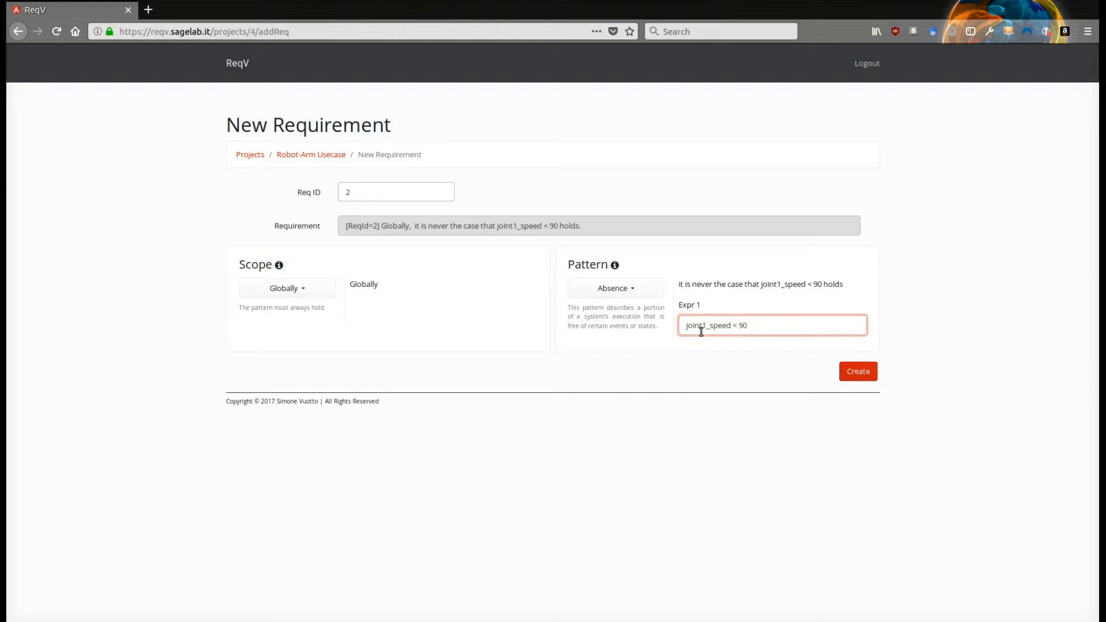
click(867, 372)
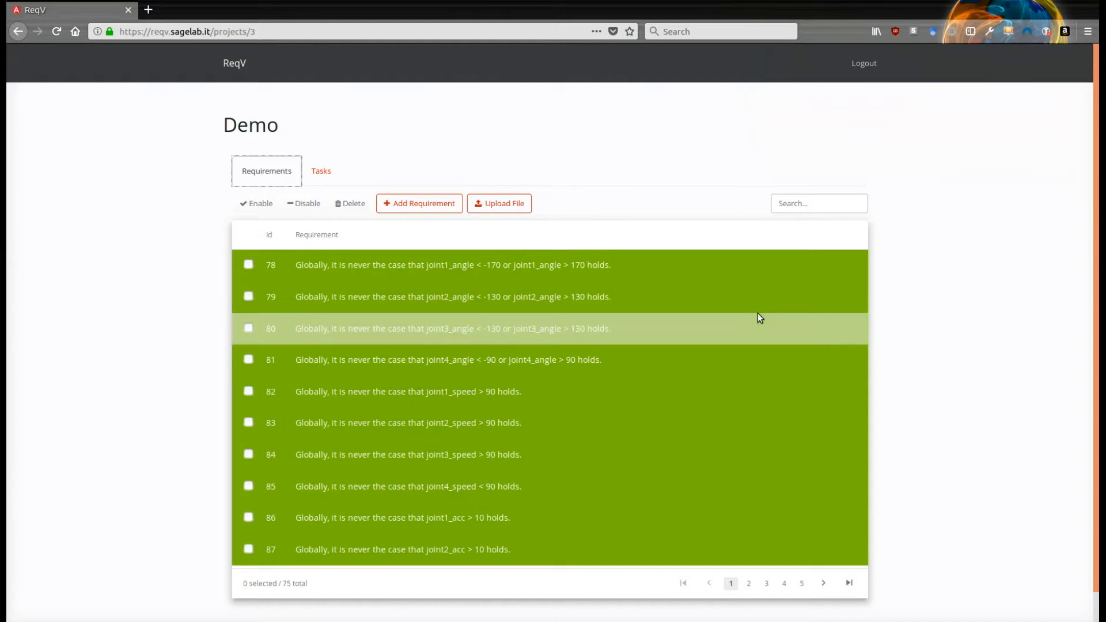
- Validate the requirements of the Demo project and read the consistency check log to its end
click(318, 167)
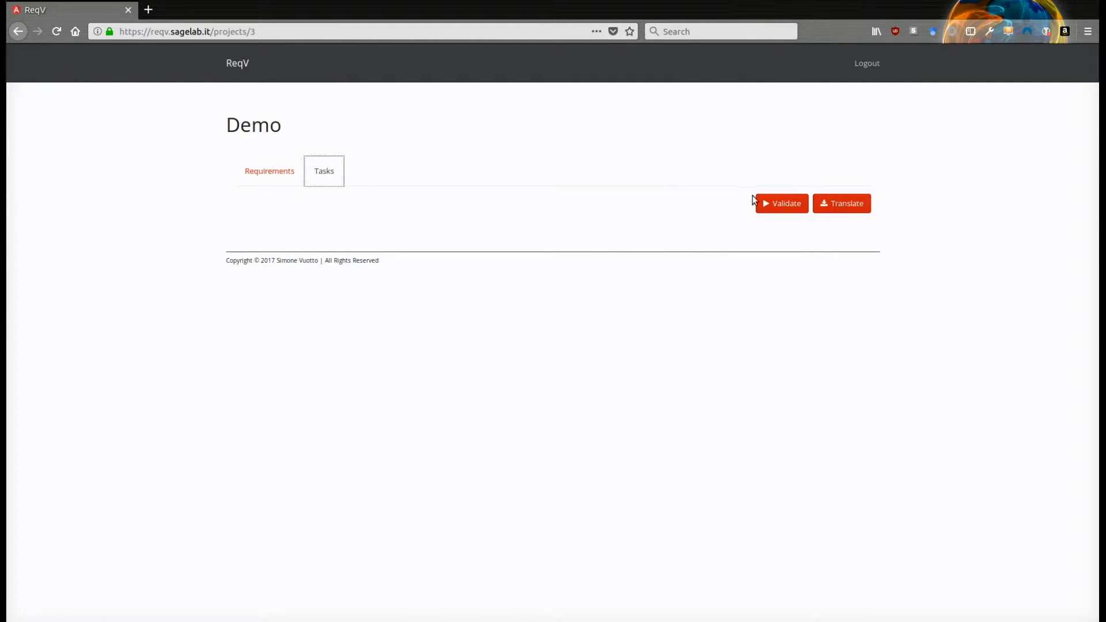
click(767, 204)
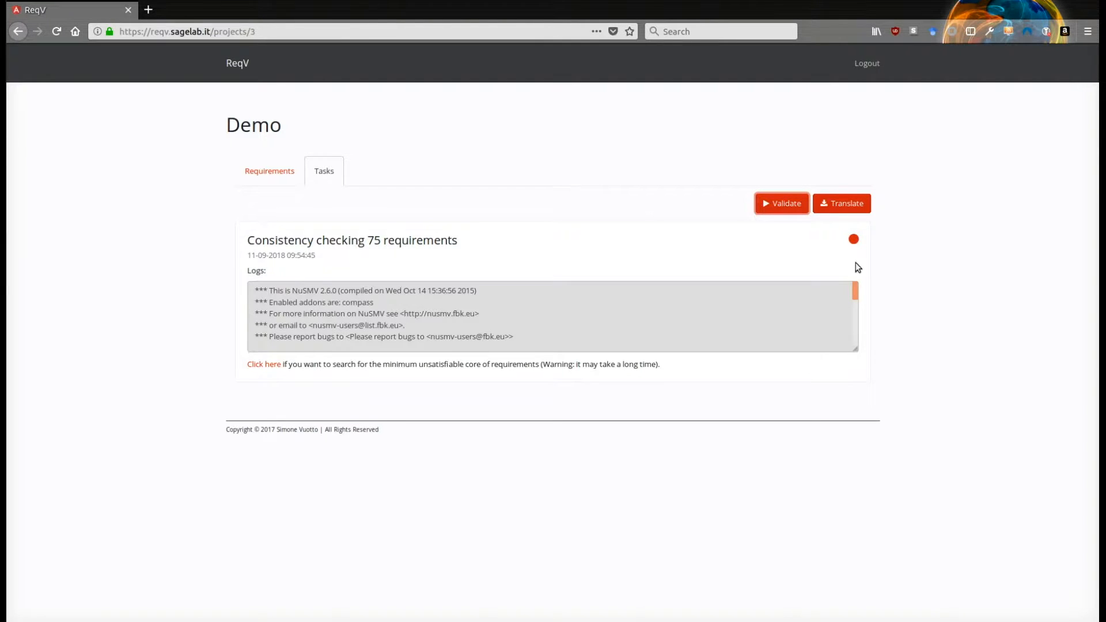
drag(854, 293, 854, 346)
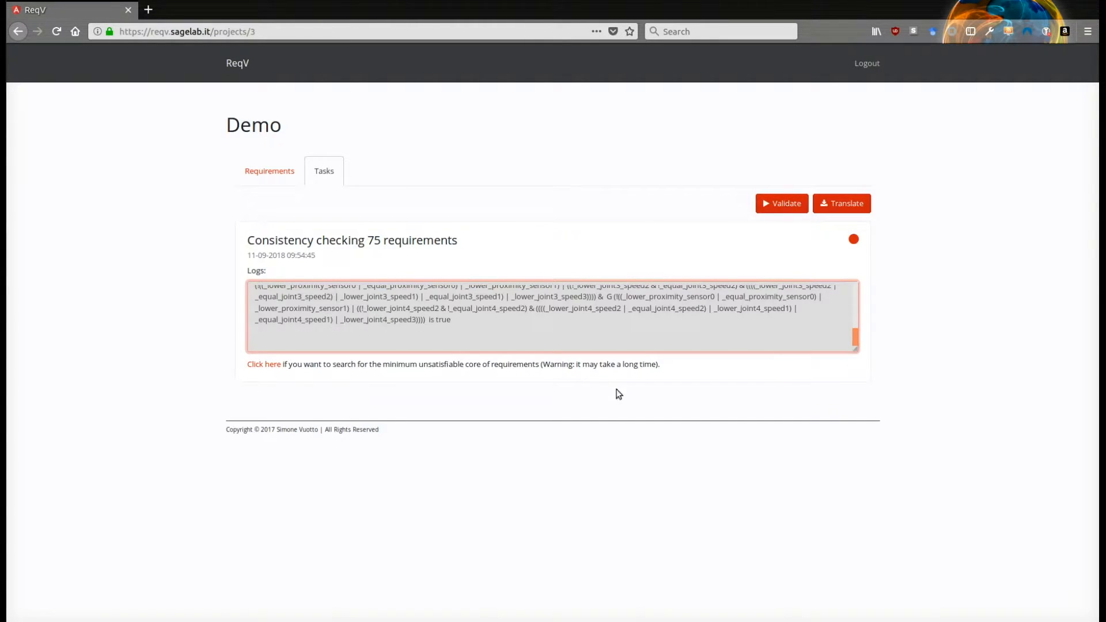
- Search for the minimum unsatisfiable core of requirements and examine the conflicting requirements at the end of its enlarged log
click(268, 365)
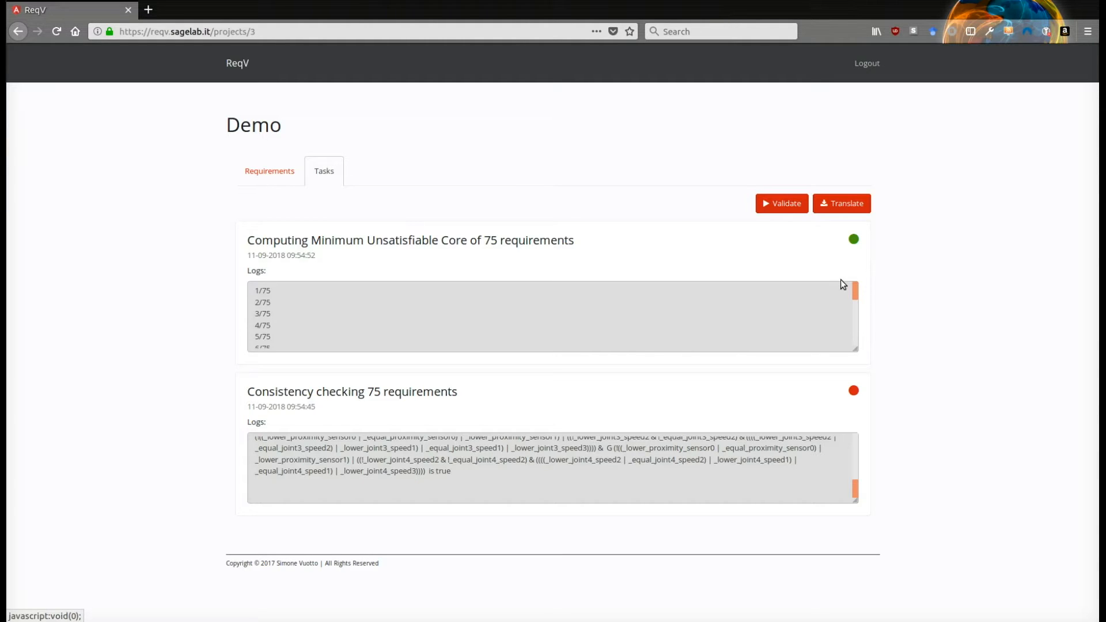
drag(855, 295, 838, 435)
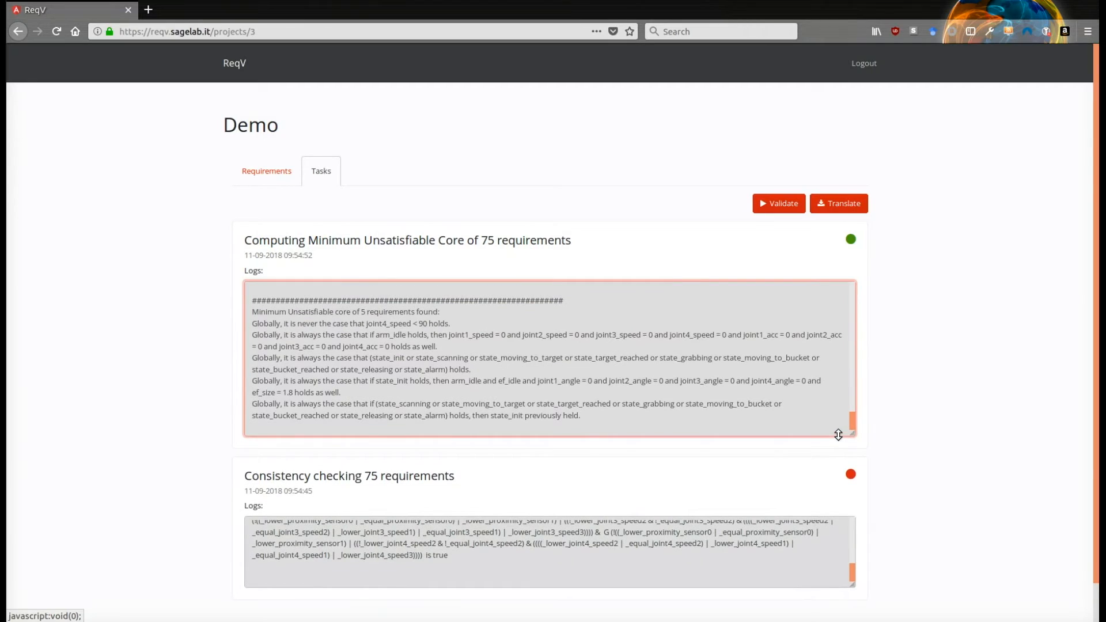
drag(305, 327, 531, 324)
click(535, 341)
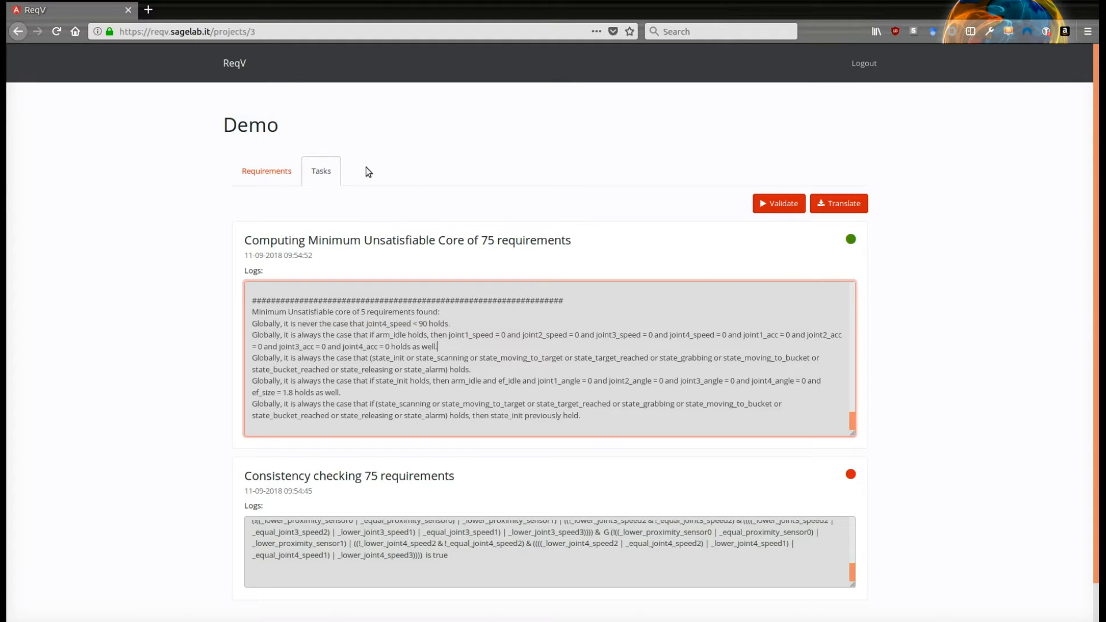
- Edit the joint4_speed requirement in the Demo project so its condition reads "joint4_speed > 90", and save it
click(246, 175)
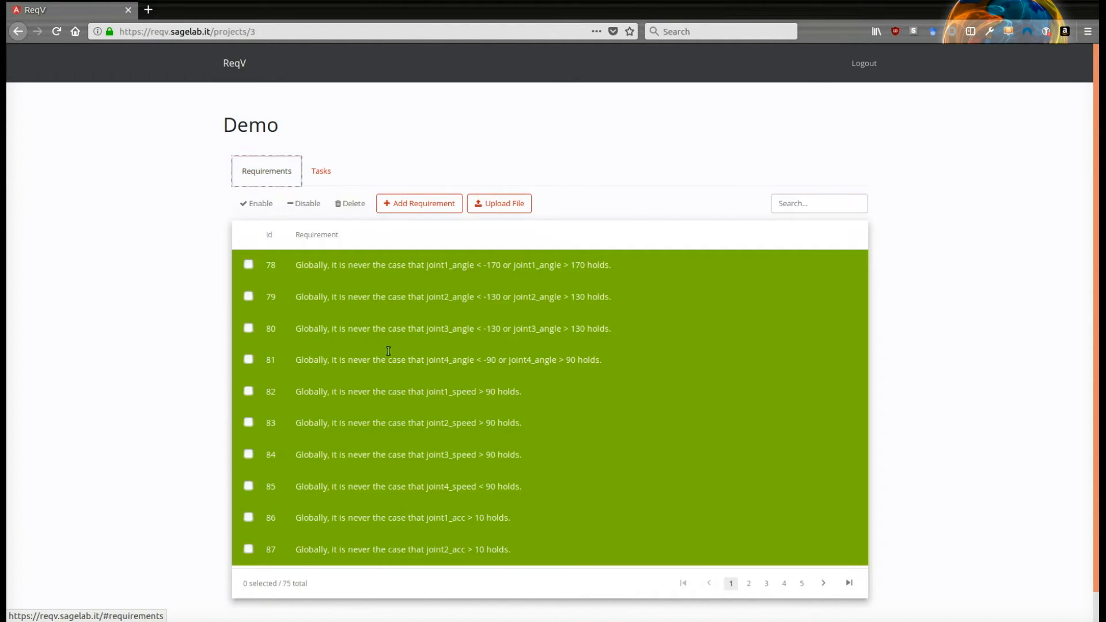
click(483, 487)
double_click(483, 489)
click(586, 130)
key(BackSpace)
text(>)
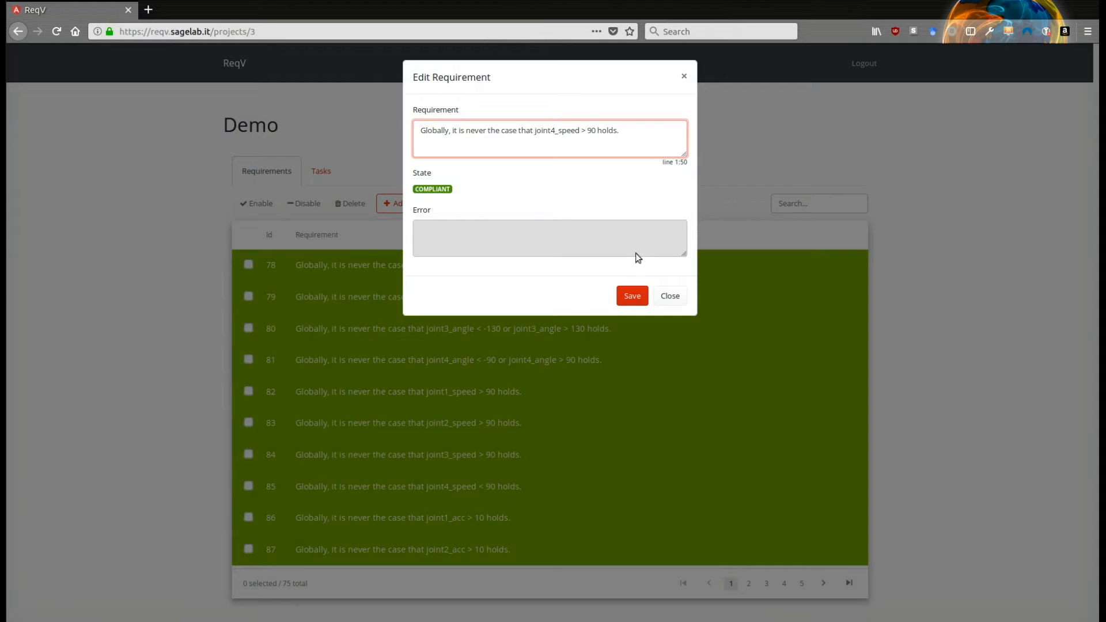
click(631, 296)
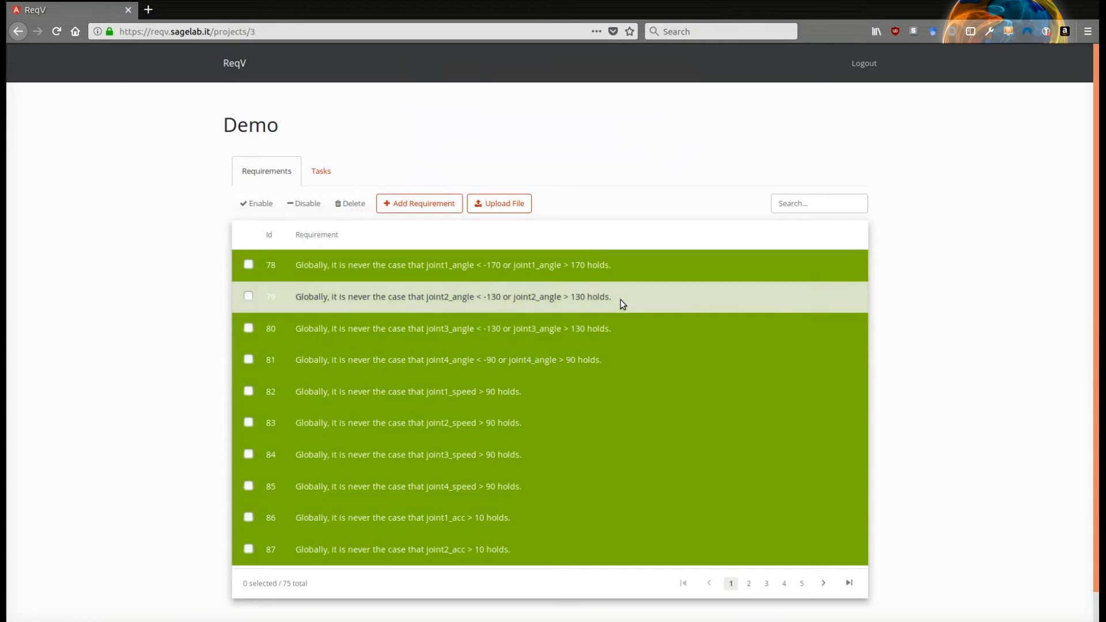
- Run the consistency validation of the Demo project's requirements again
click(324, 171)
click(775, 213)
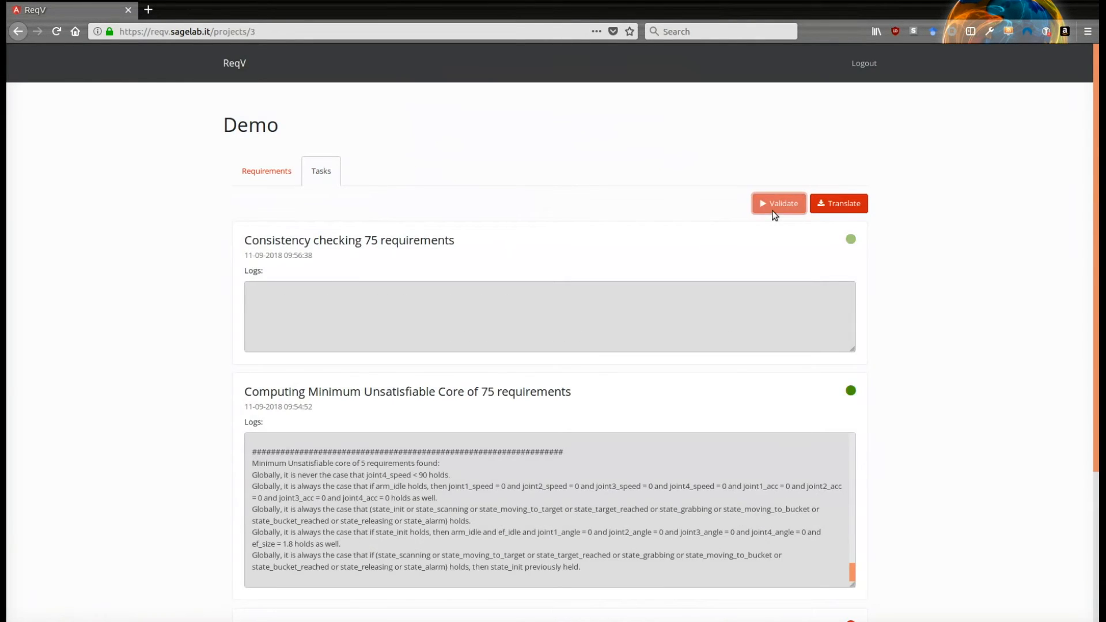